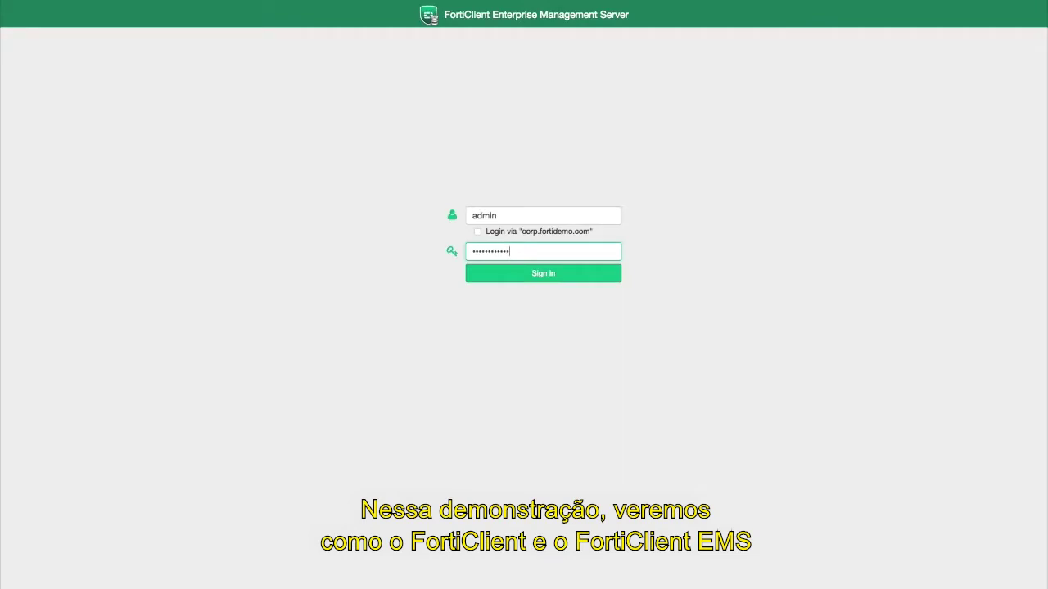
# Step: Submit the admin credentials to sign in to the FortiClient EMS server
pyautogui.press('Return')
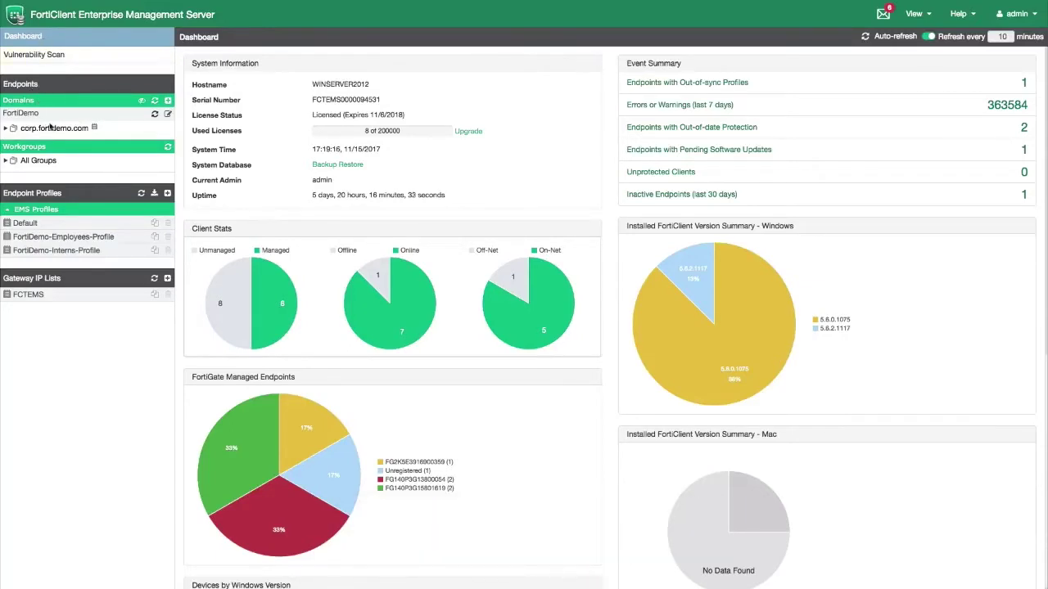
# Step: Review FortiDemo-Employees-Group's endpoints, including PizzaLand, then open FortiDemo-Employees-Profile for editing
pyautogui.click(5, 131)
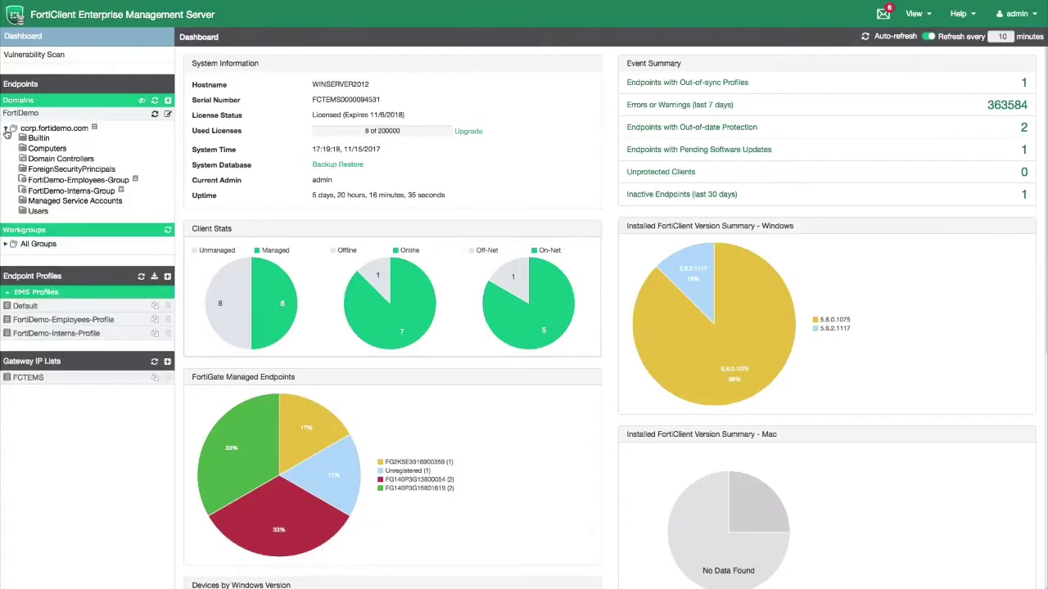
pyautogui.click(62, 181)
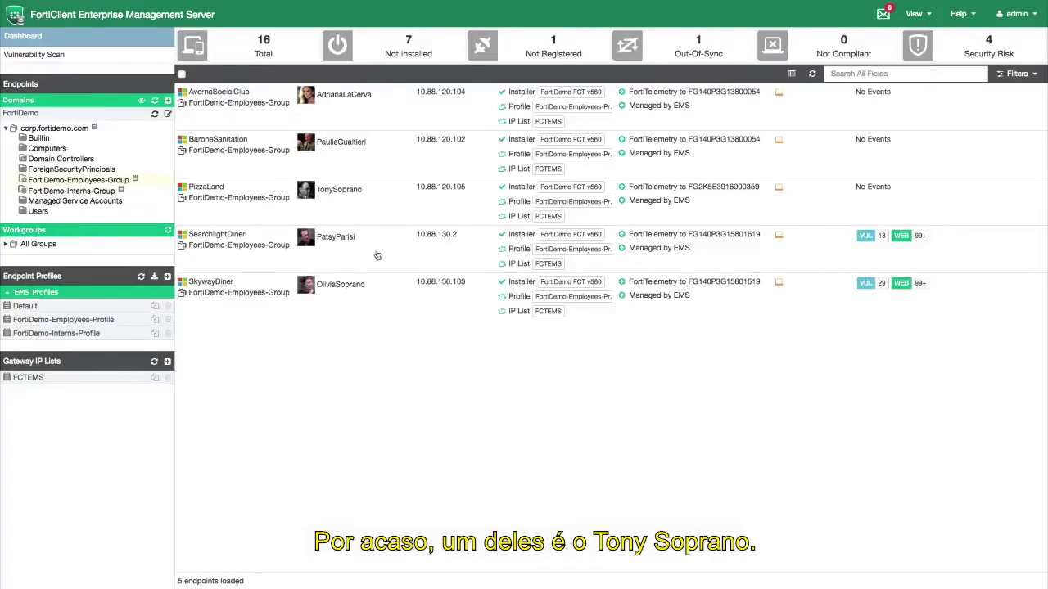
pyautogui.click(378, 207)
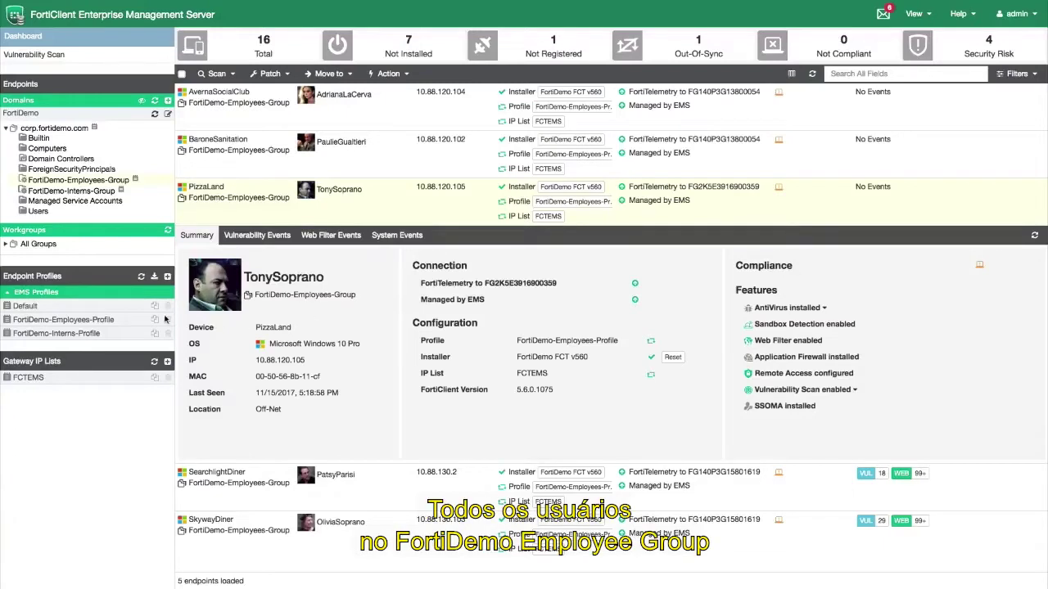
pyautogui.click(97, 320)
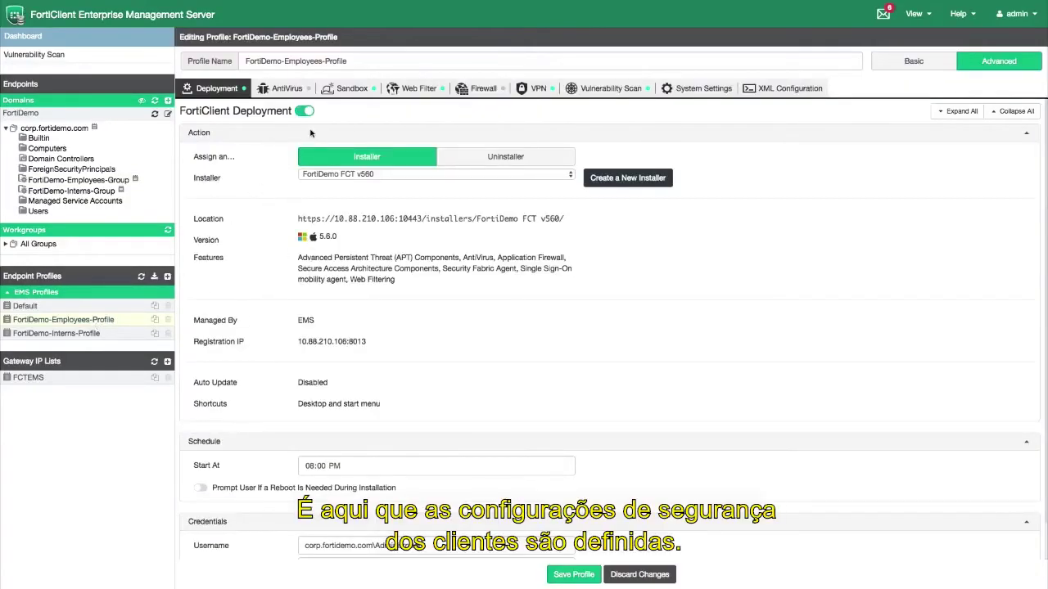
# Step: Check the profile's Sandbox settings (server 10.88.23.8, Quarantine remediation) and save it
pyautogui.click(352, 90)
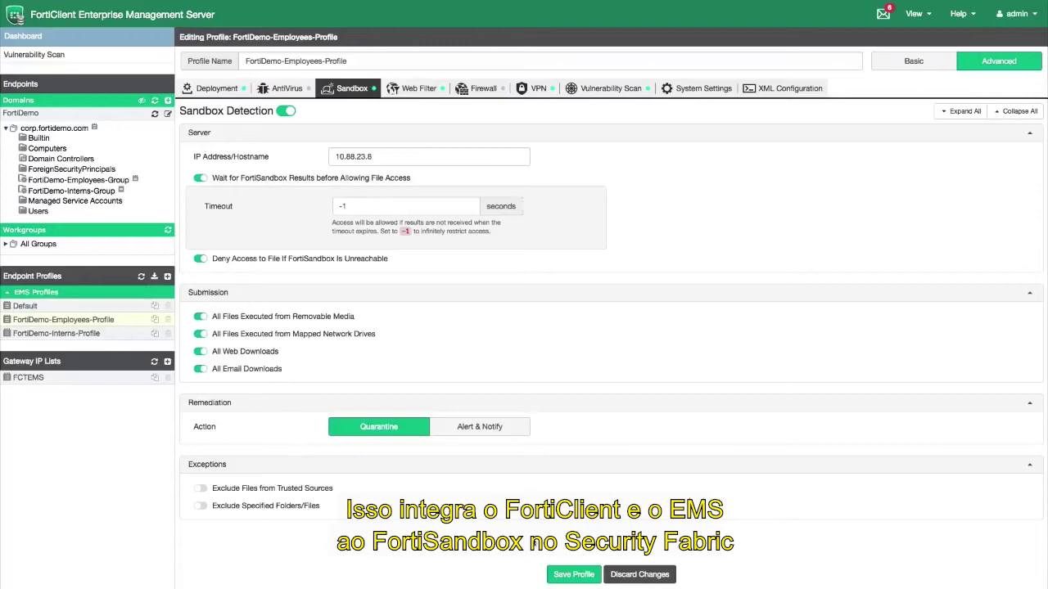
pyautogui.click(573, 575)
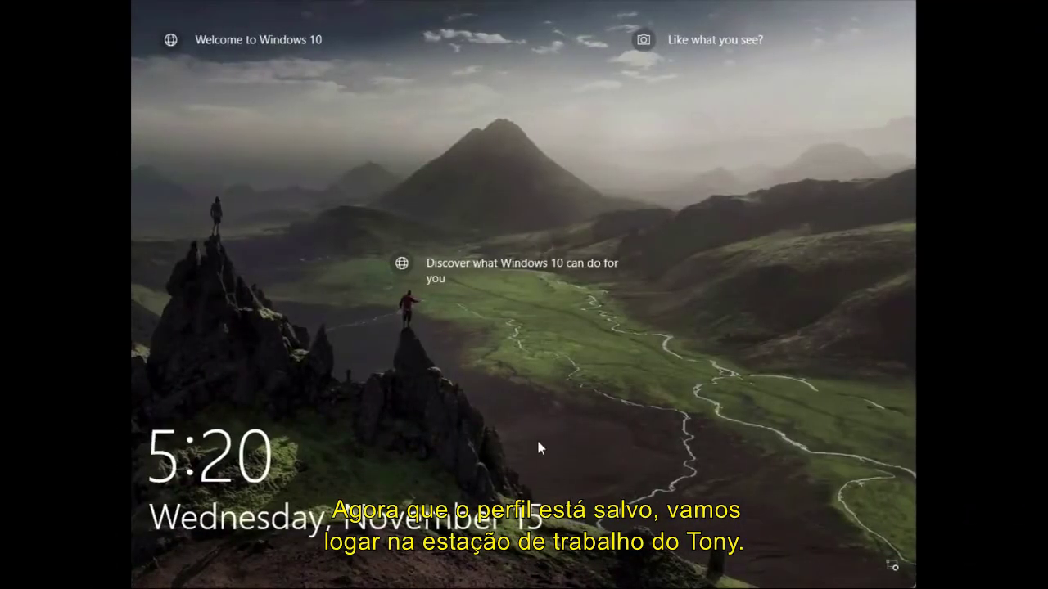
# Step: Unlock the Windows 10 workstation and sign in with the user's password
pyautogui.click(537, 442)
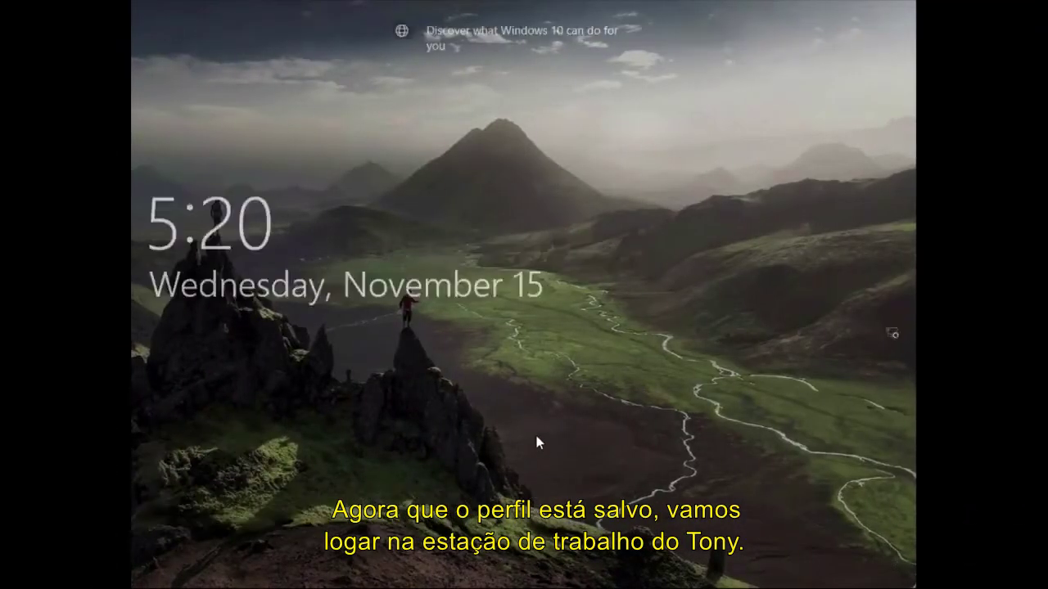
pyautogui.write('****')
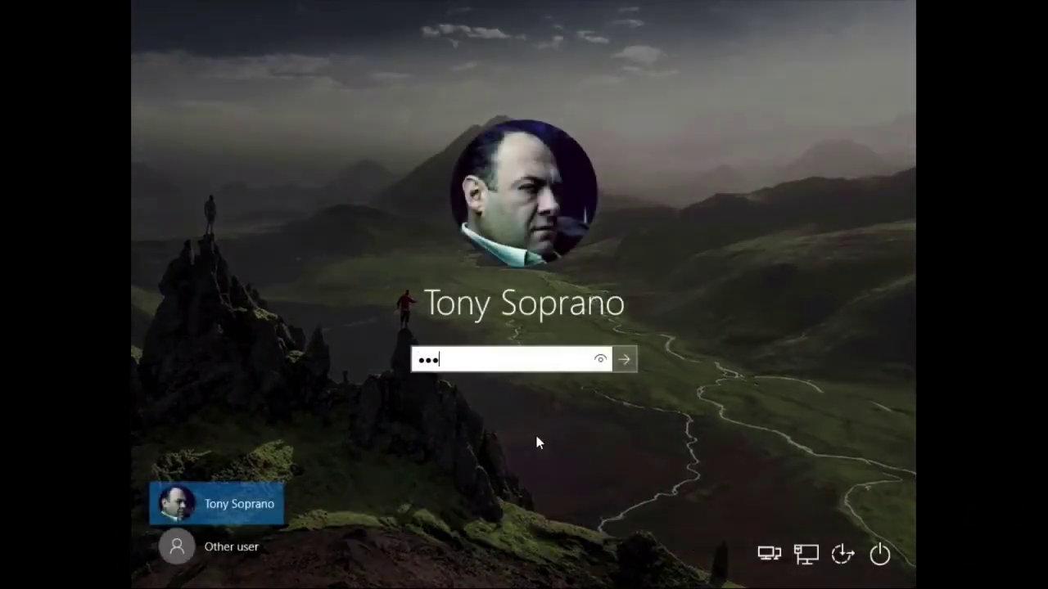
pyautogui.press('Return')
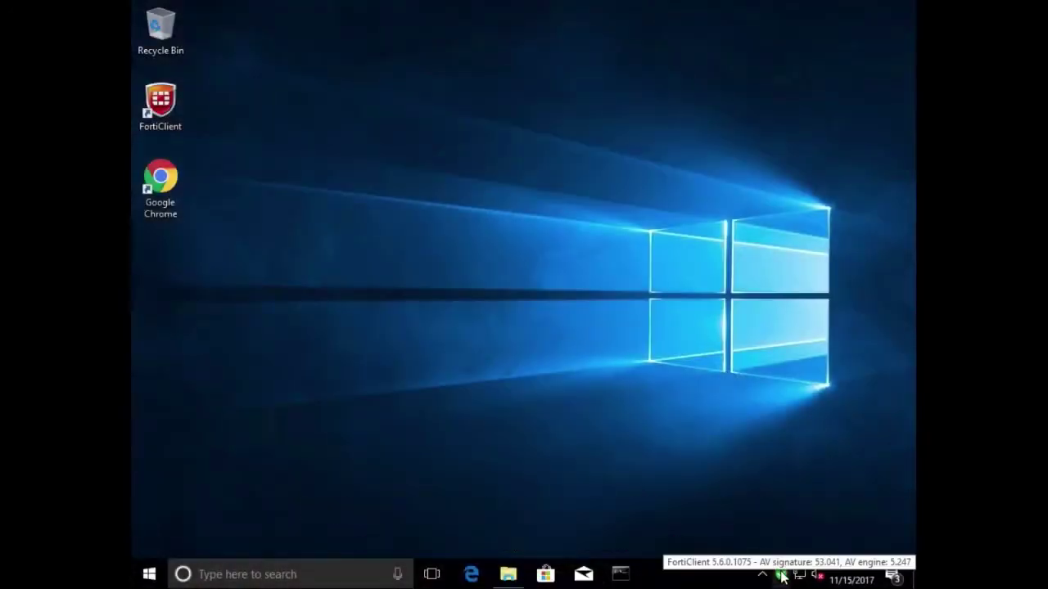
# Step: Show FortiClient's Sandbox Detection status, confirming connection to FortiSandbox 10.88.23.8
pyautogui.doubleClick(780, 576)
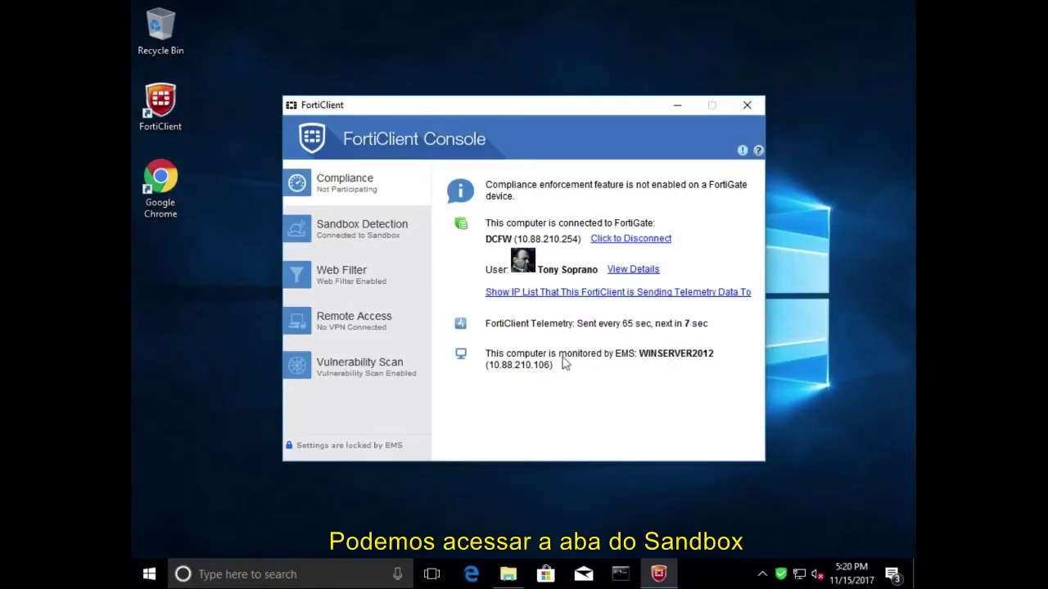
pyautogui.click(399, 233)
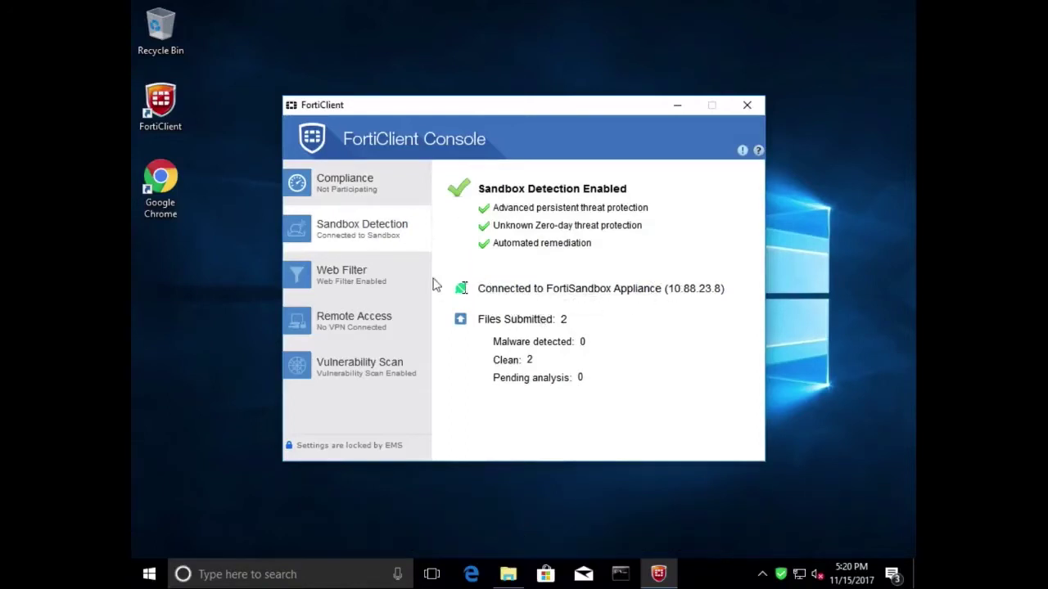
pyautogui.click(165, 180)
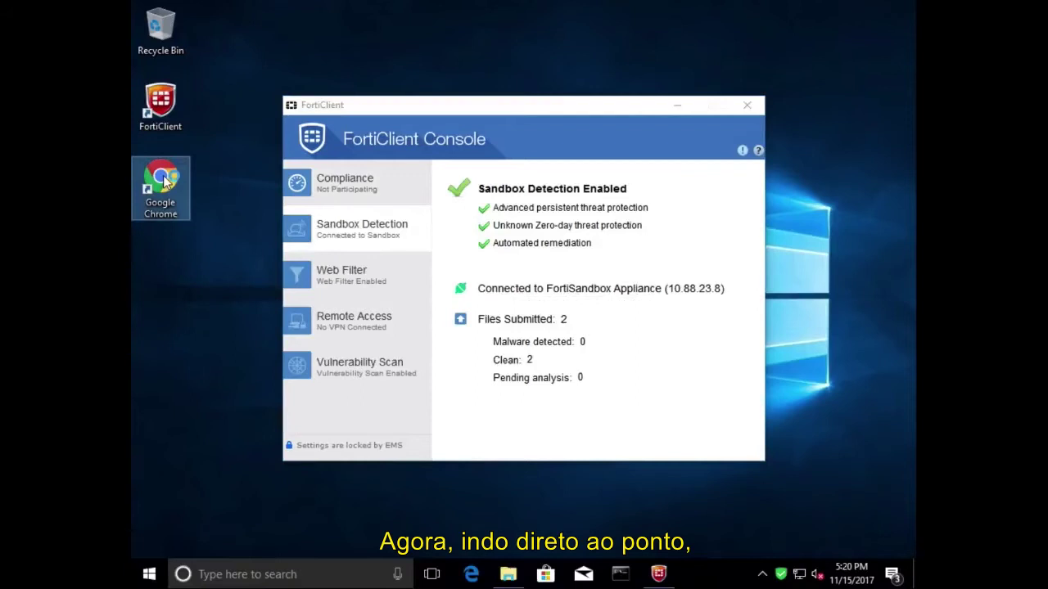
pyautogui.doubleClick(165, 180)
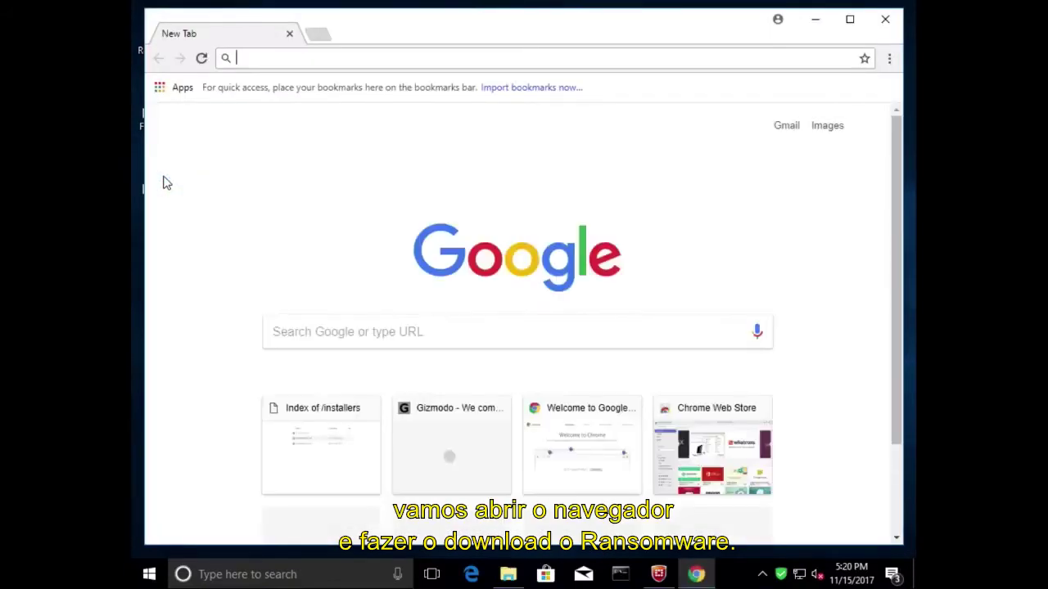
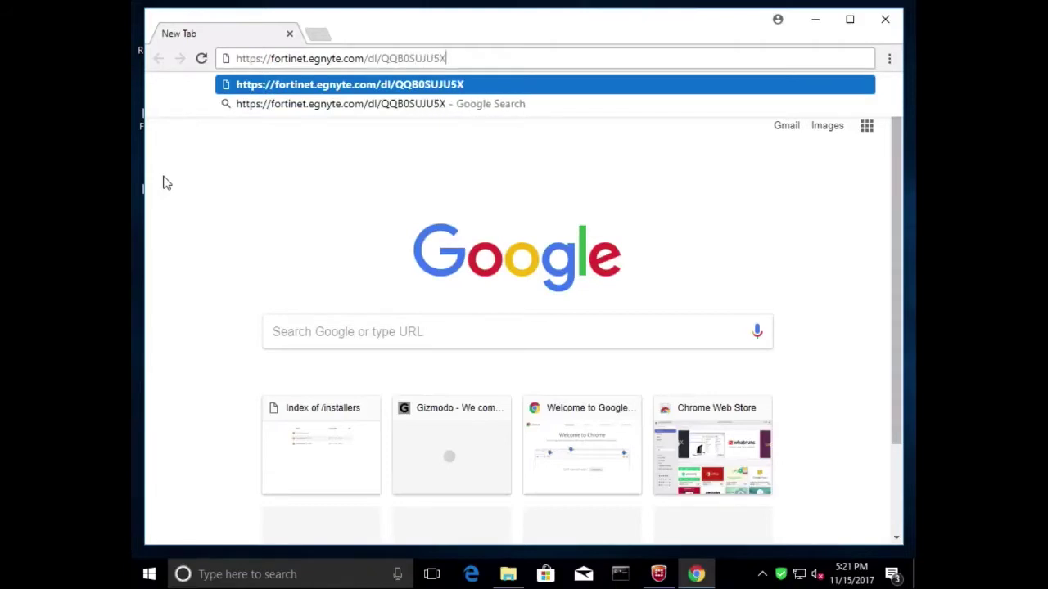
pyautogui.press('Return')
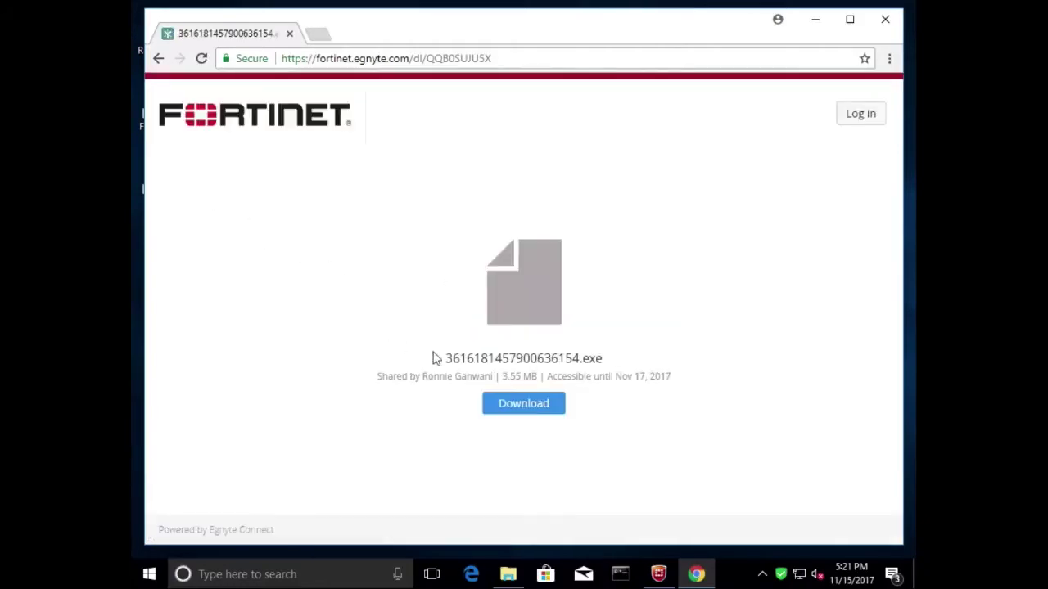
# Step: Download 3616181457900636154.exe into Downloads and bring up File Explorer
pyautogui.click(520, 409)
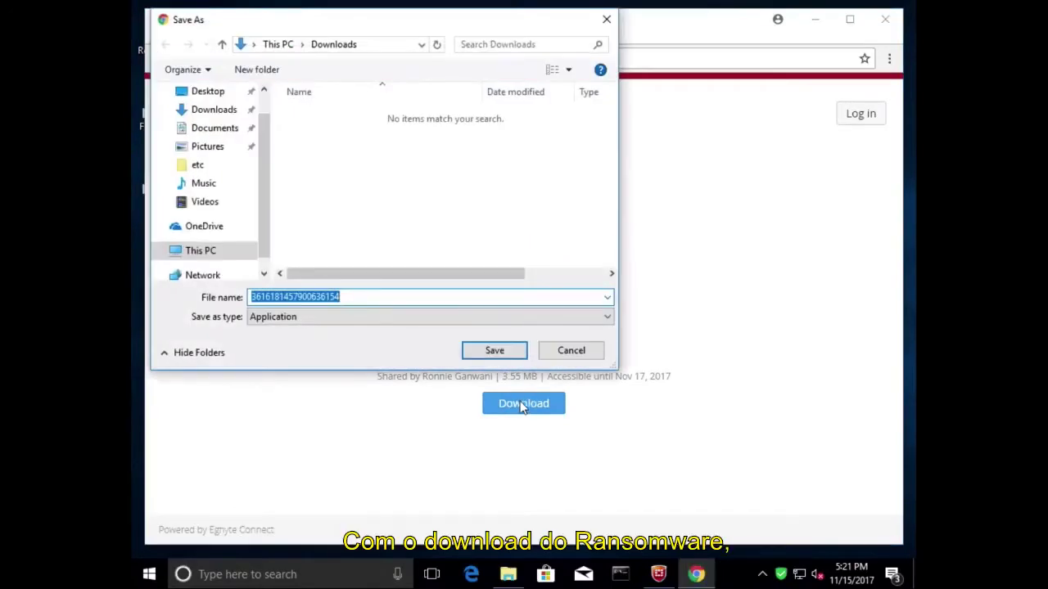
pyautogui.click(492, 354)
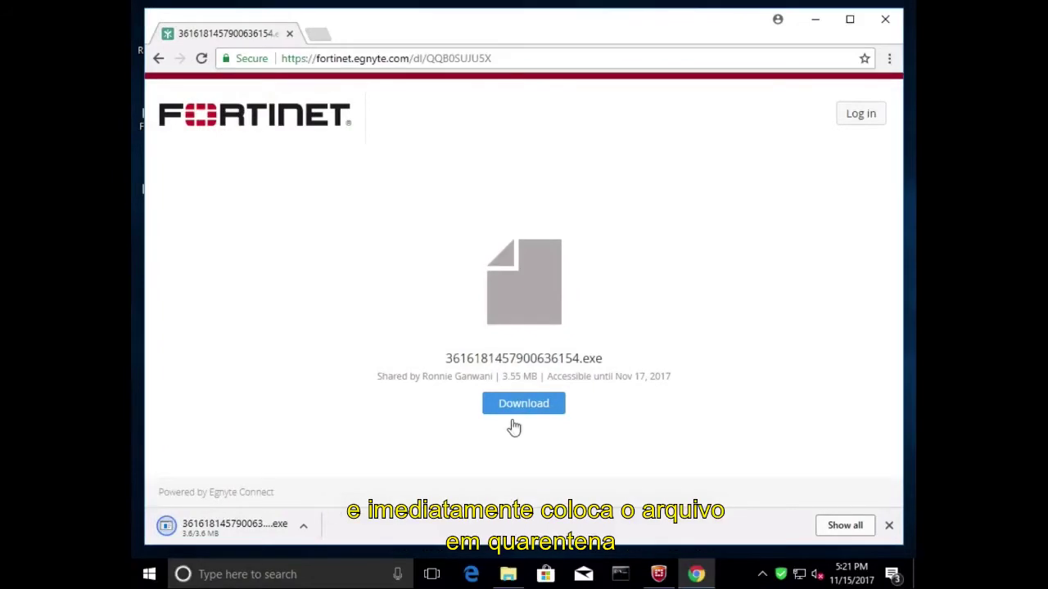
pyautogui.click(508, 575)
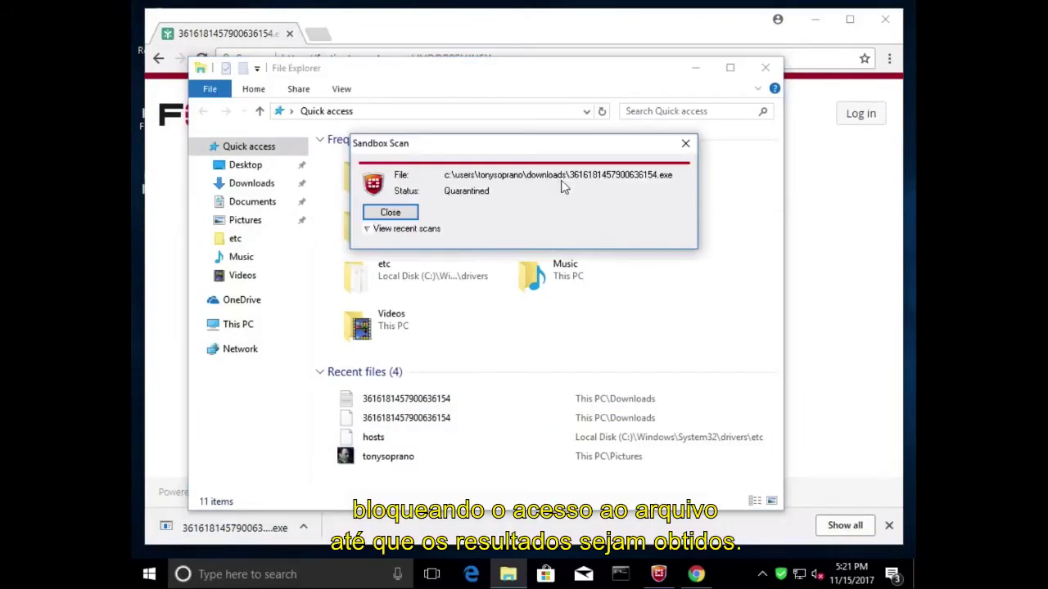
# Step: Show the recent sandbox scans list with the downloaded executable marked Quarantined
pyautogui.click(368, 229)
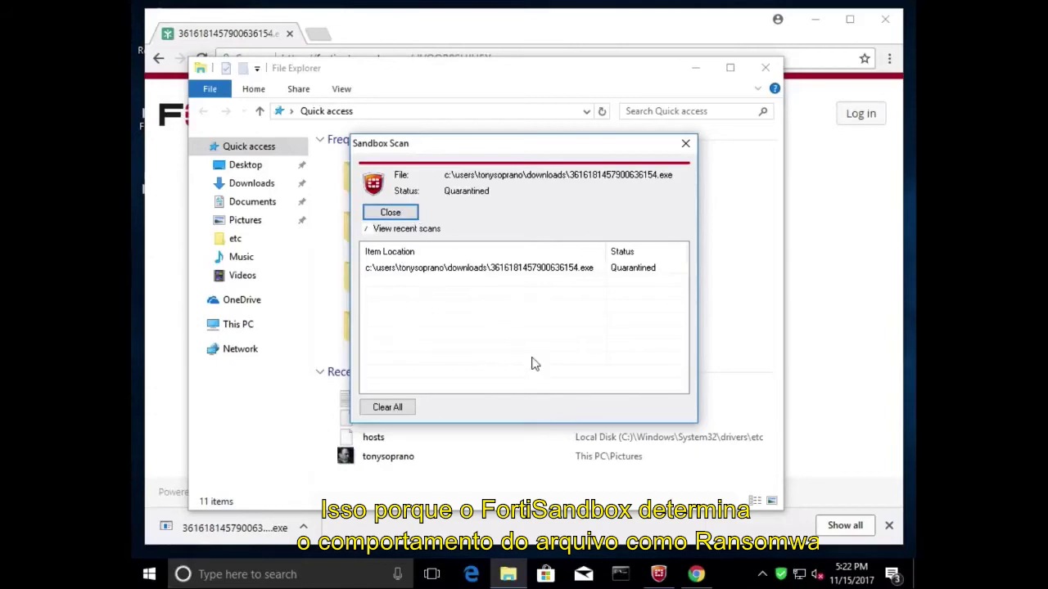
# Step: Submit the quarantined 3616181457900636154.exe from FortiClient's quarantine list to FortiGuard
pyautogui.moveTo(657, 574)
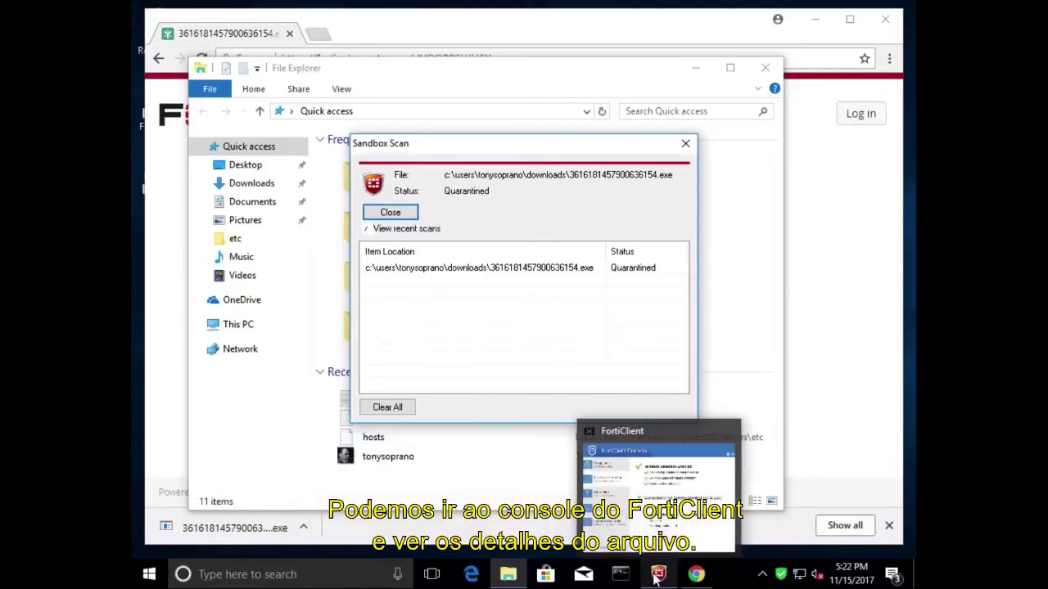
pyautogui.click(642, 516)
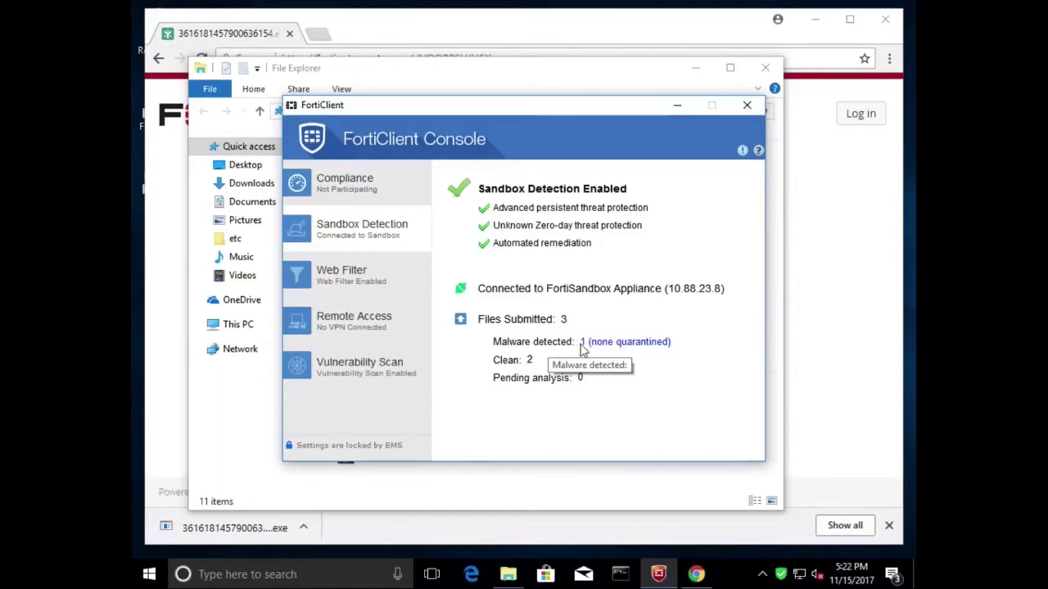
pyautogui.click(583, 344)
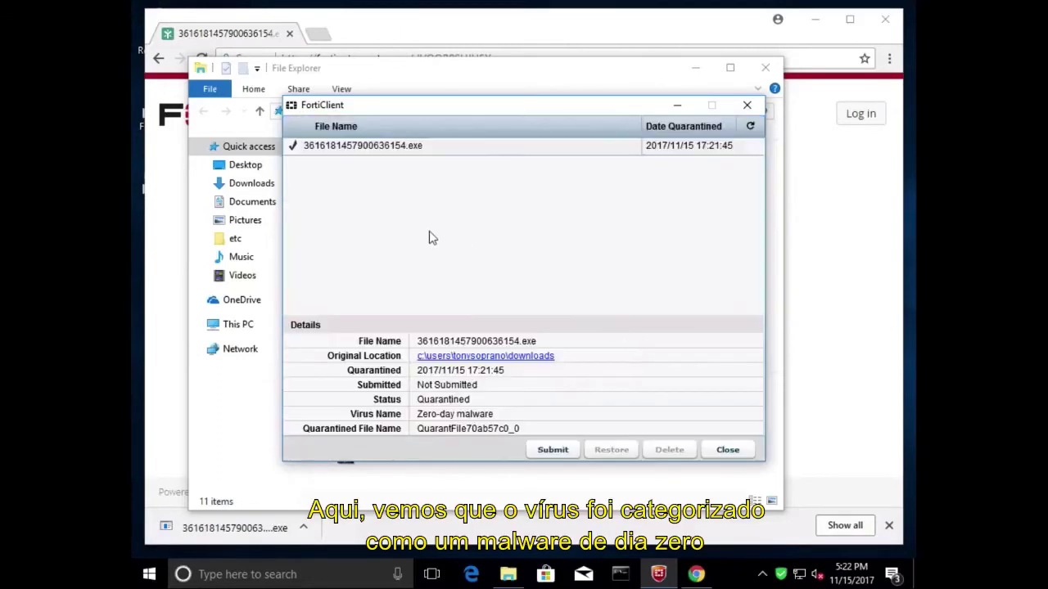
pyautogui.click(398, 154)
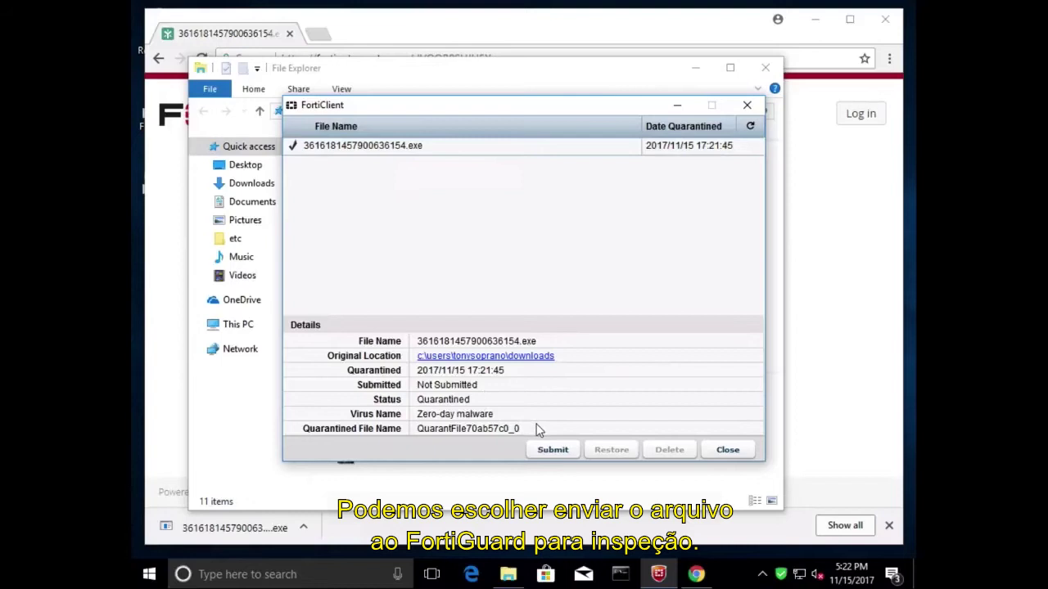
pyautogui.click(553, 450)
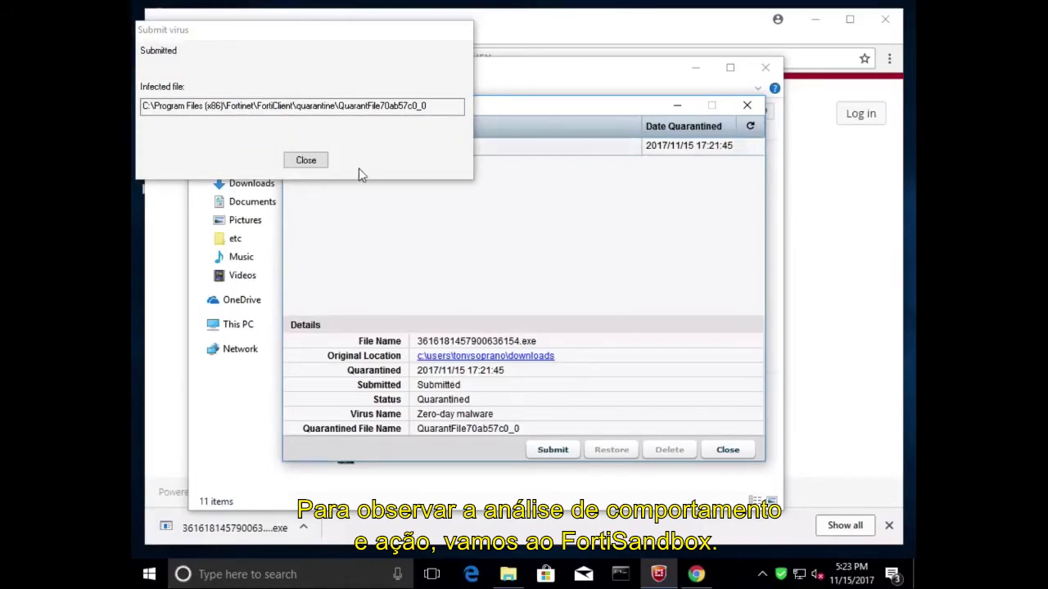
# Step: Log in to FortiSandbox with the admin account and open Scan Input > File On-Demand
pyautogui.press('Return')
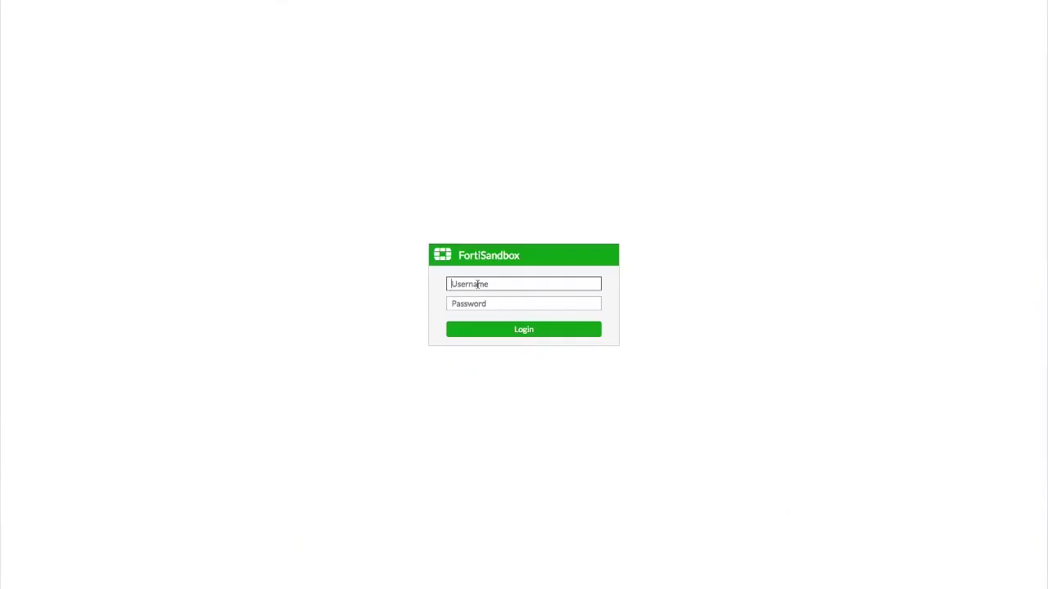
pyautogui.write('admin')
pyautogui.press('Tab')
pyautogui.write('***')
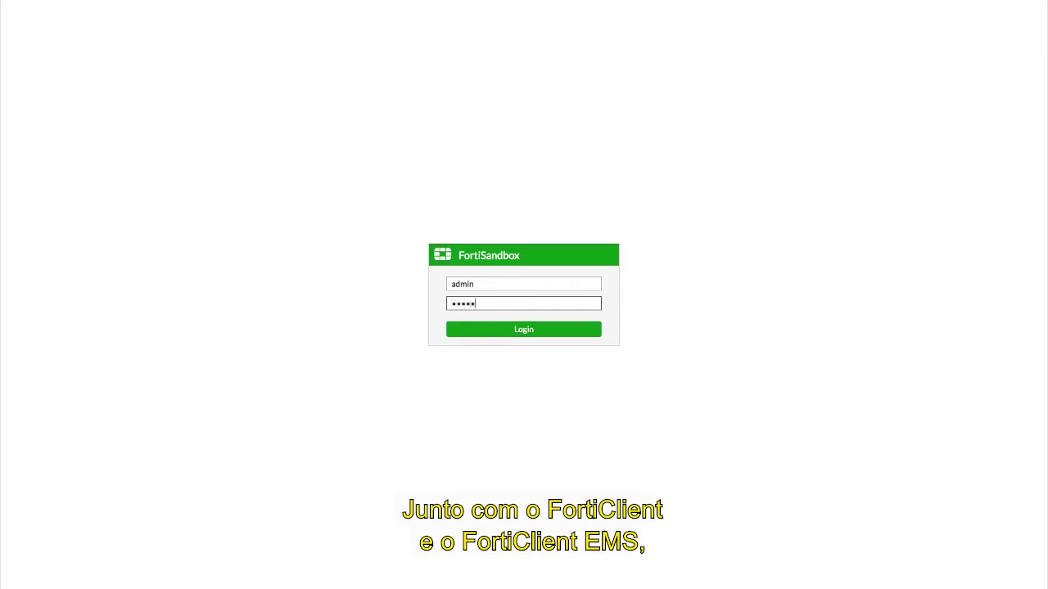
pyautogui.write('**')
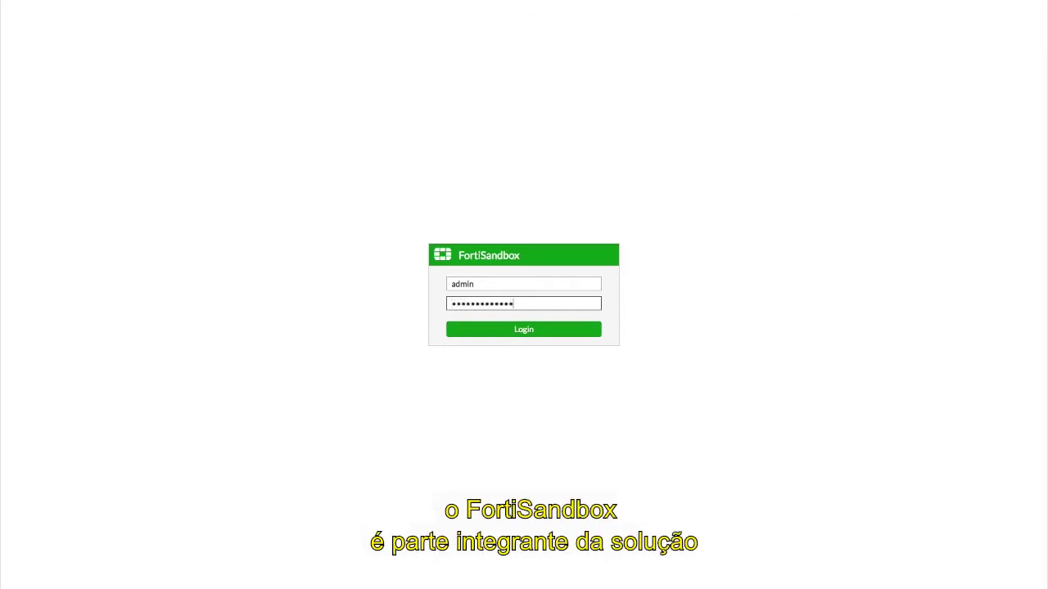
pyautogui.press('Return')
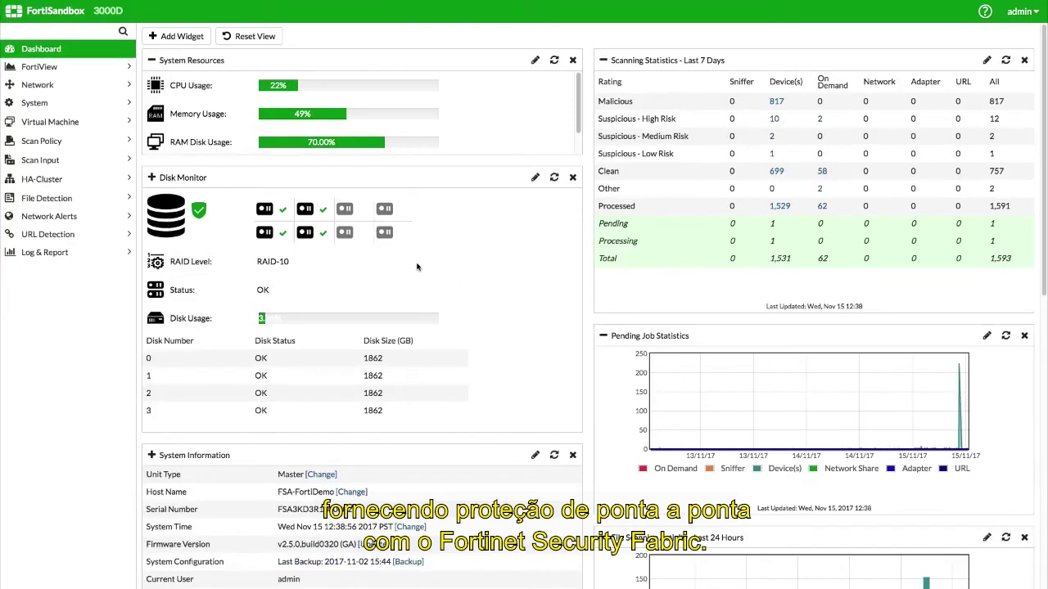
pyautogui.click(119, 162)
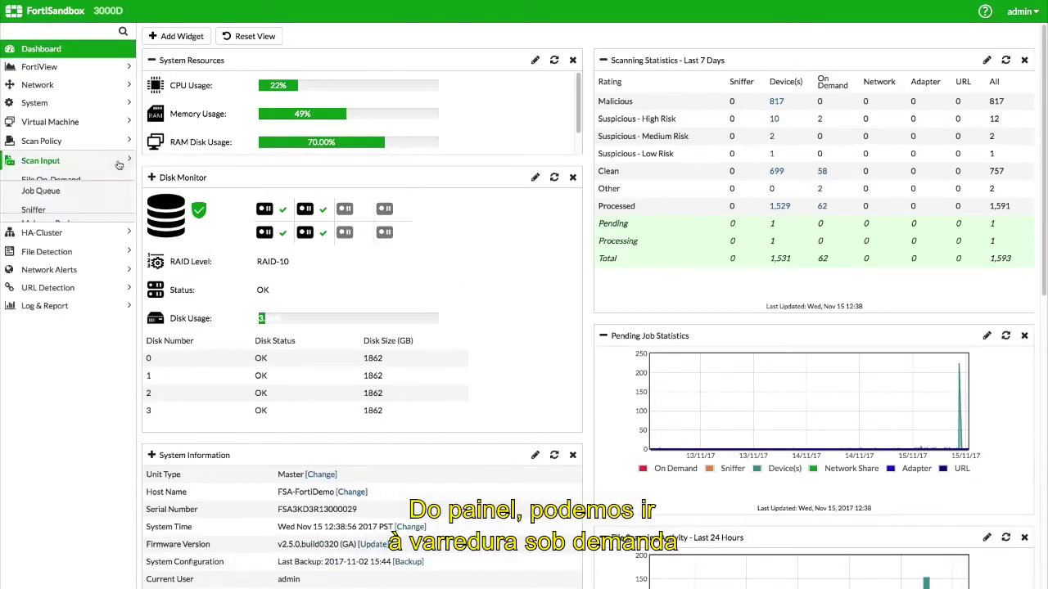
pyautogui.click(116, 181)
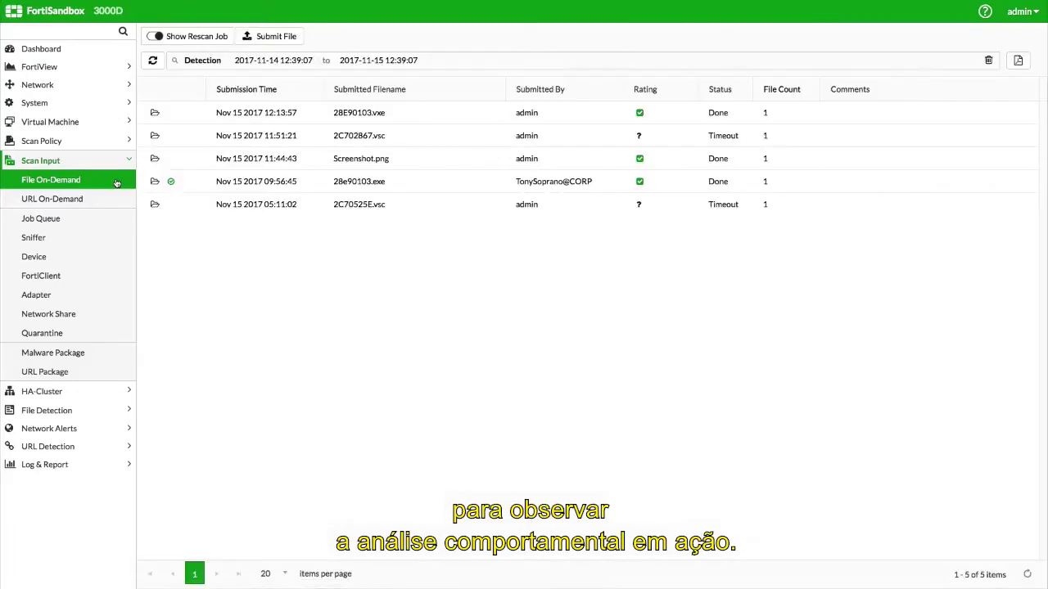
pyautogui.click(264, 38)
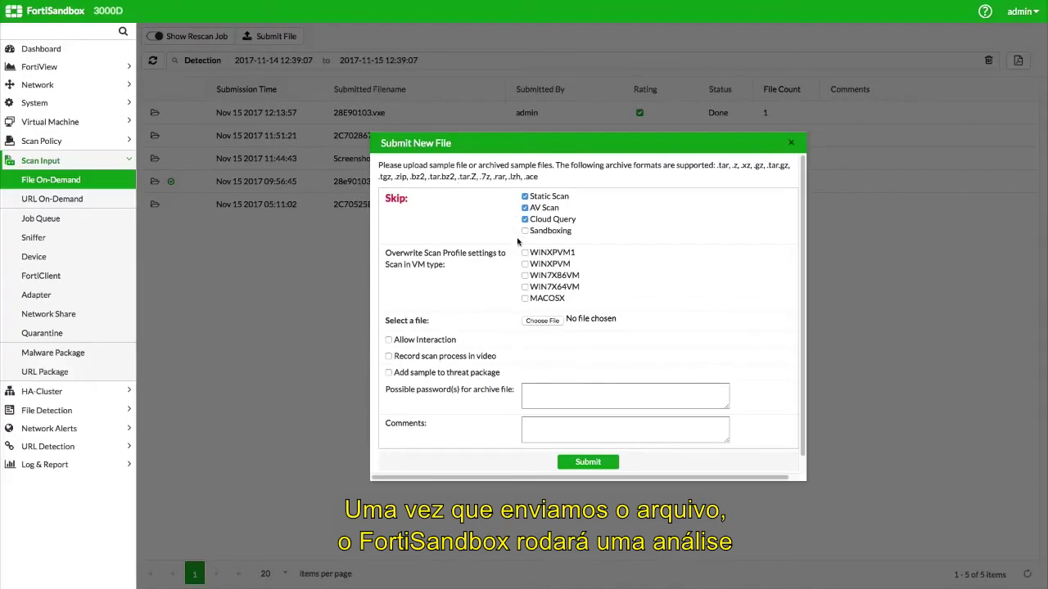
pyautogui.click(542, 320)
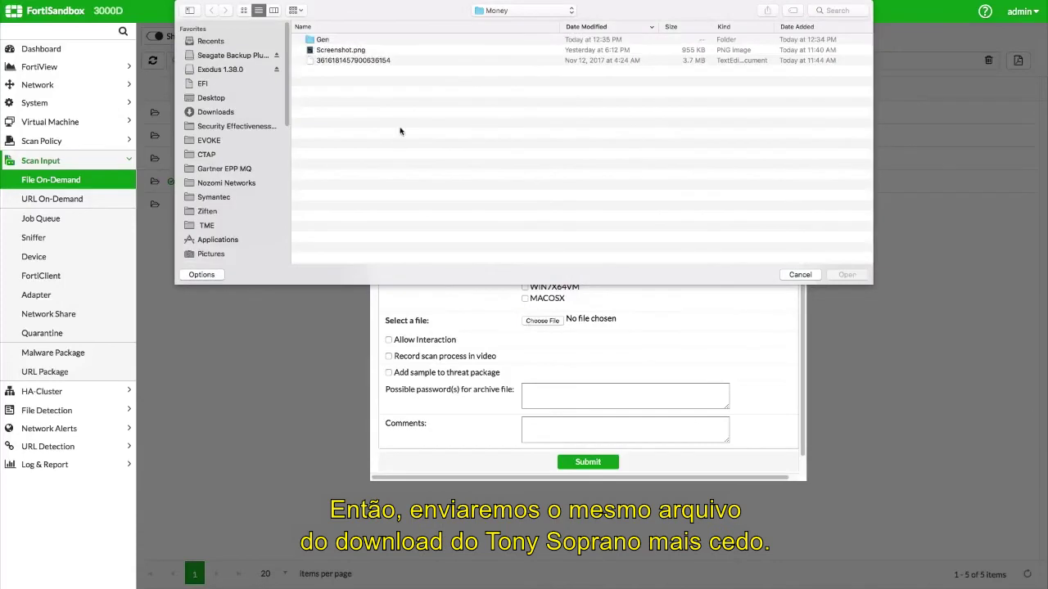
pyautogui.click(354, 60)
pyautogui.click(846, 275)
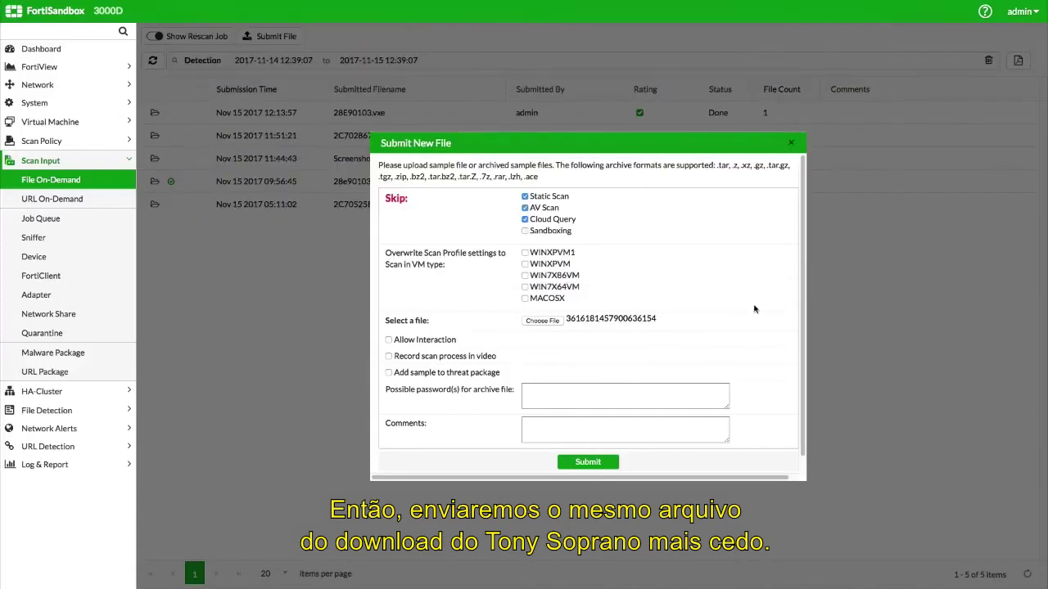
pyautogui.click(389, 356)
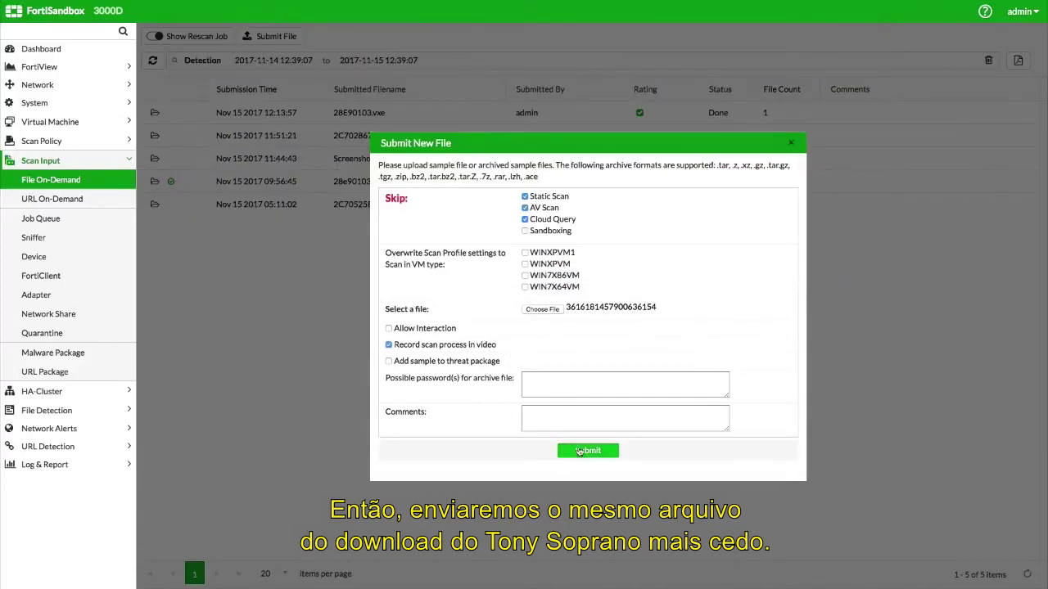
pyautogui.click(587, 450)
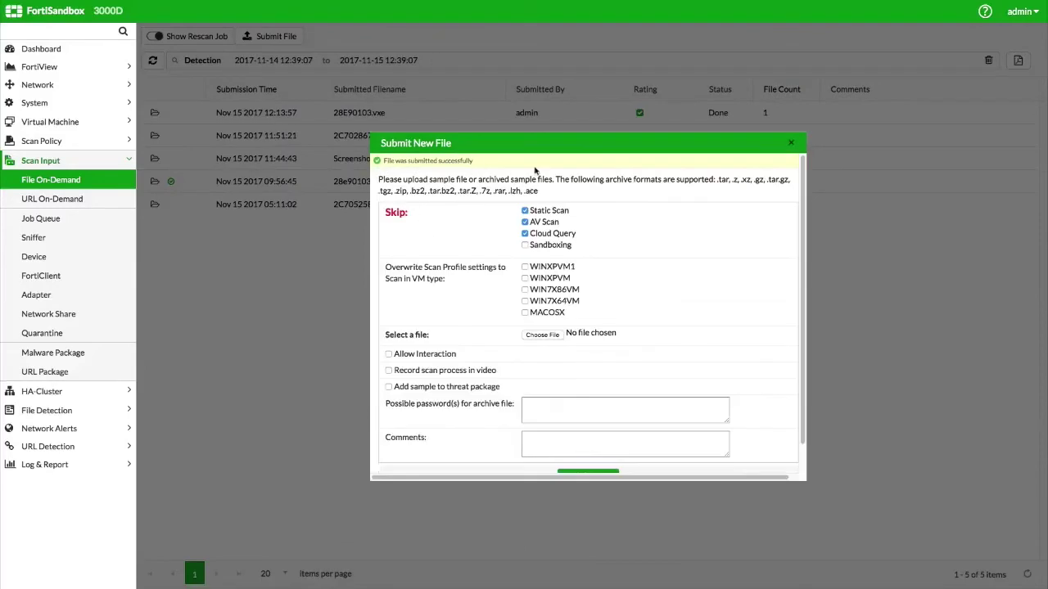
pyautogui.click(791, 143)
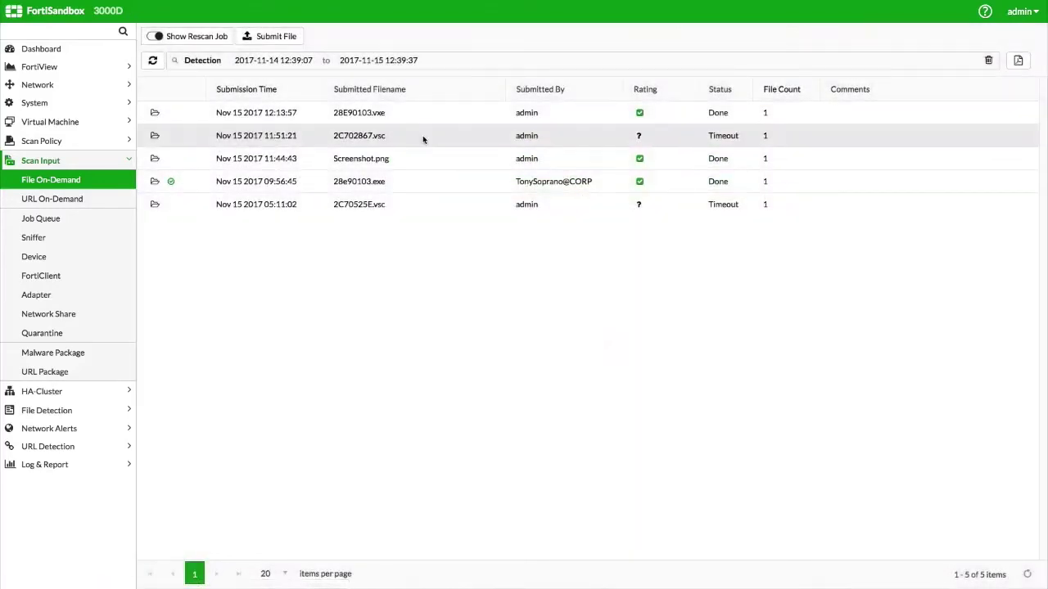
# Step: Refresh the Dashboard Scanning Statistics and list the On Demand Suspicious - High Risk detections
pyautogui.click(72, 51)
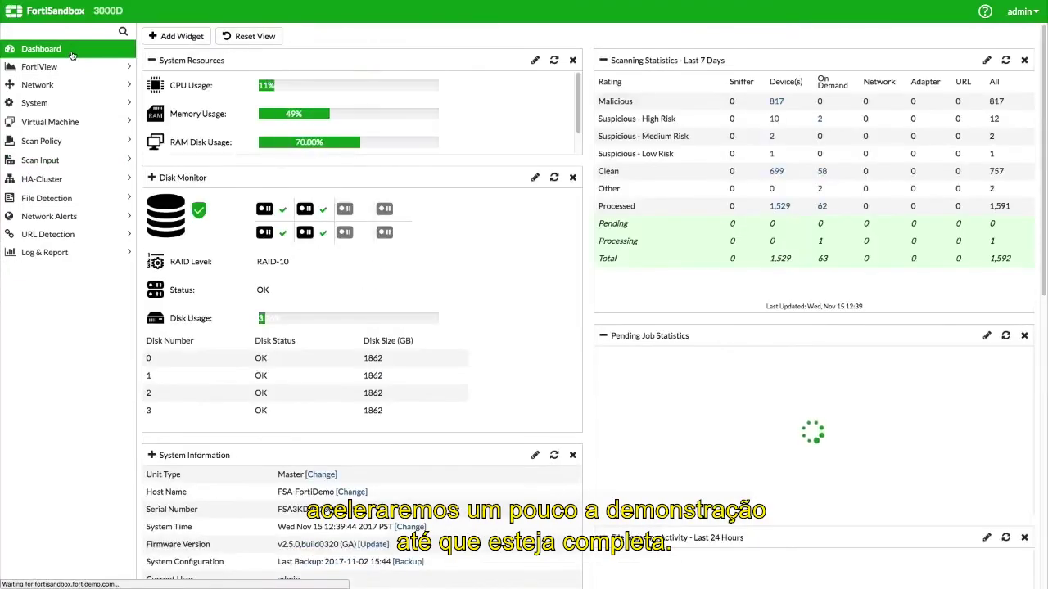
pyautogui.click(1005, 60)
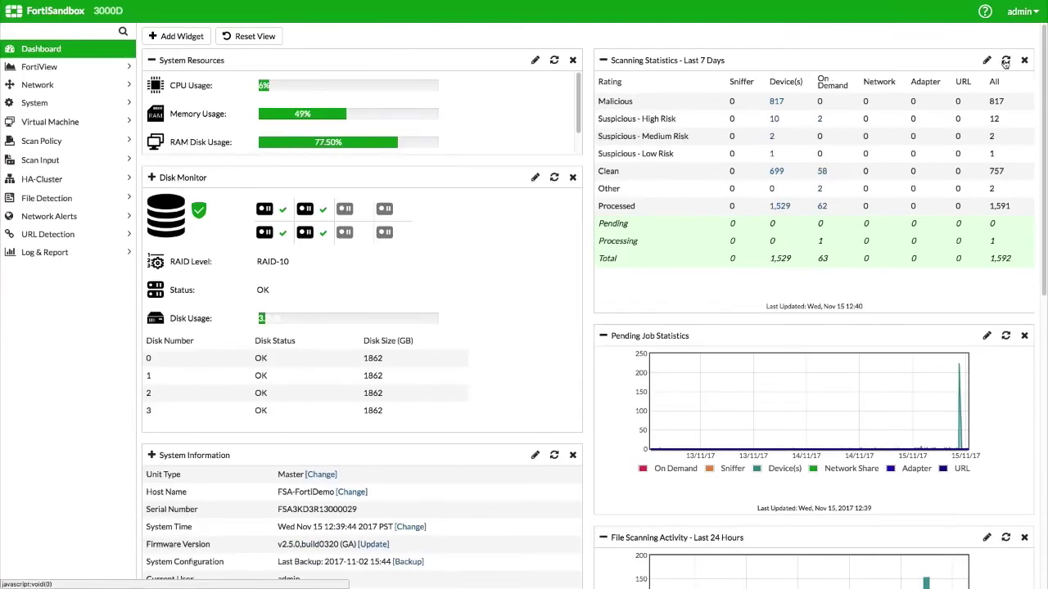
pyautogui.click(1006, 61)
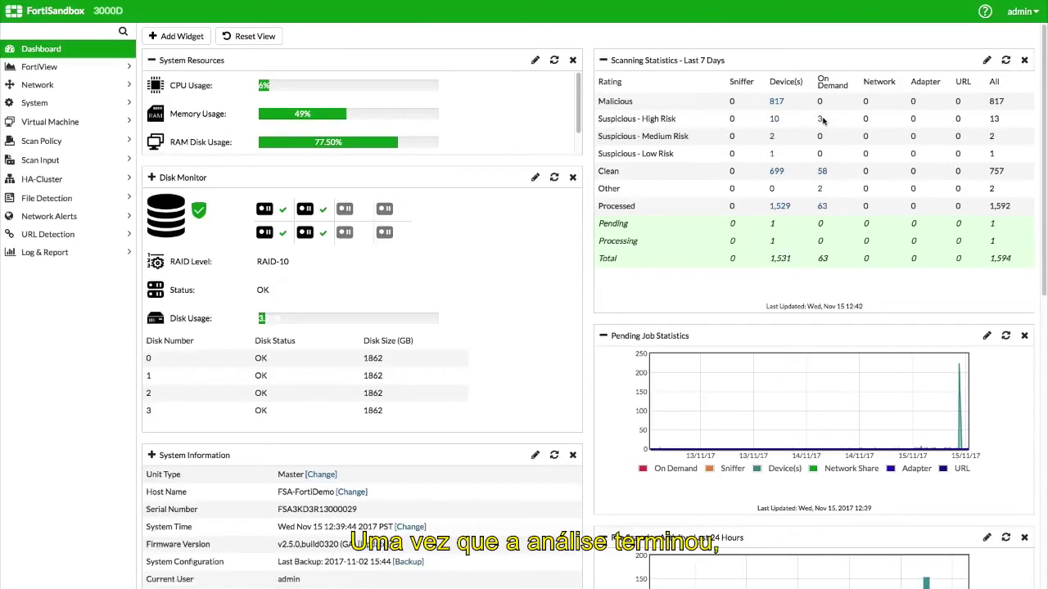
pyautogui.click(819, 120)
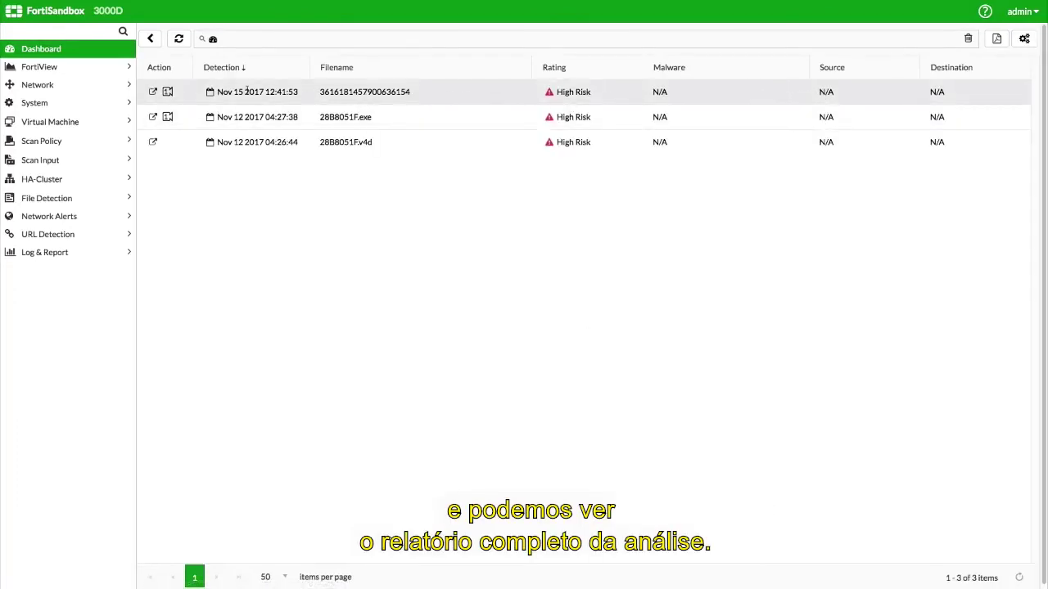
pyautogui.click(154, 93)
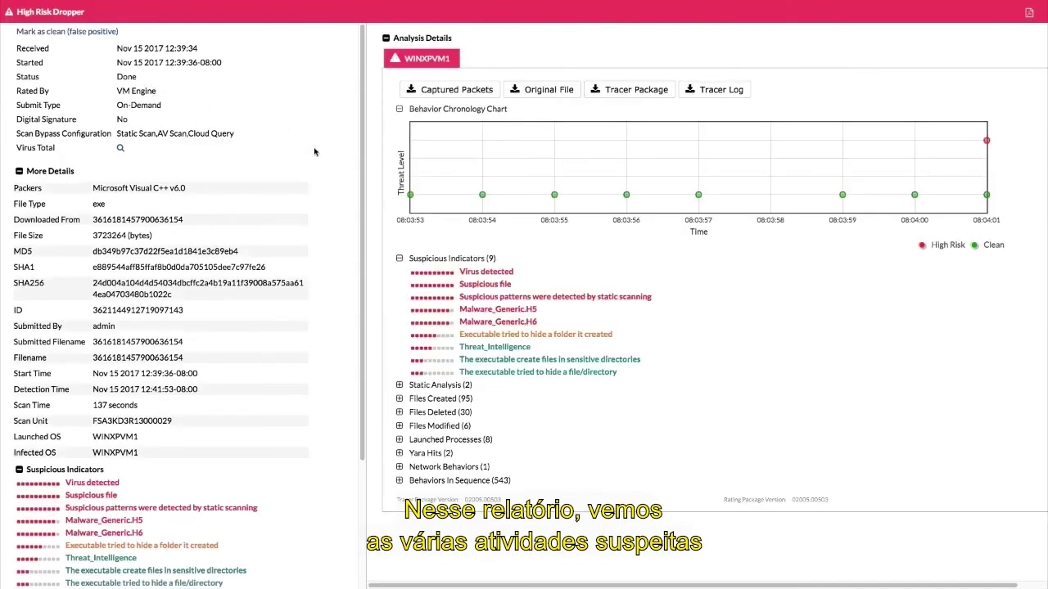
pyautogui.moveTo(410, 197)
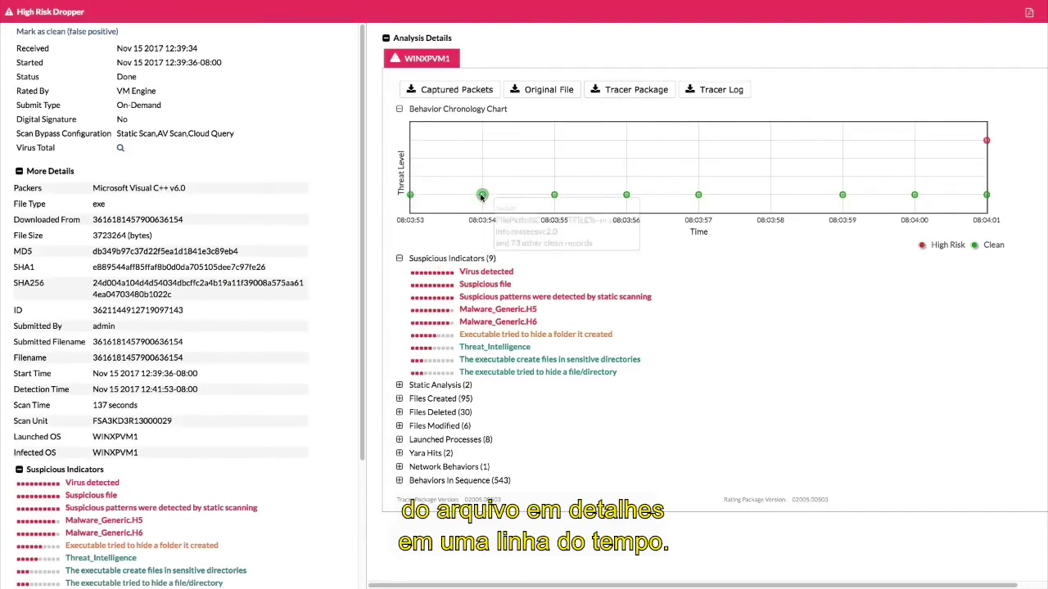
pyautogui.moveTo(554, 197)
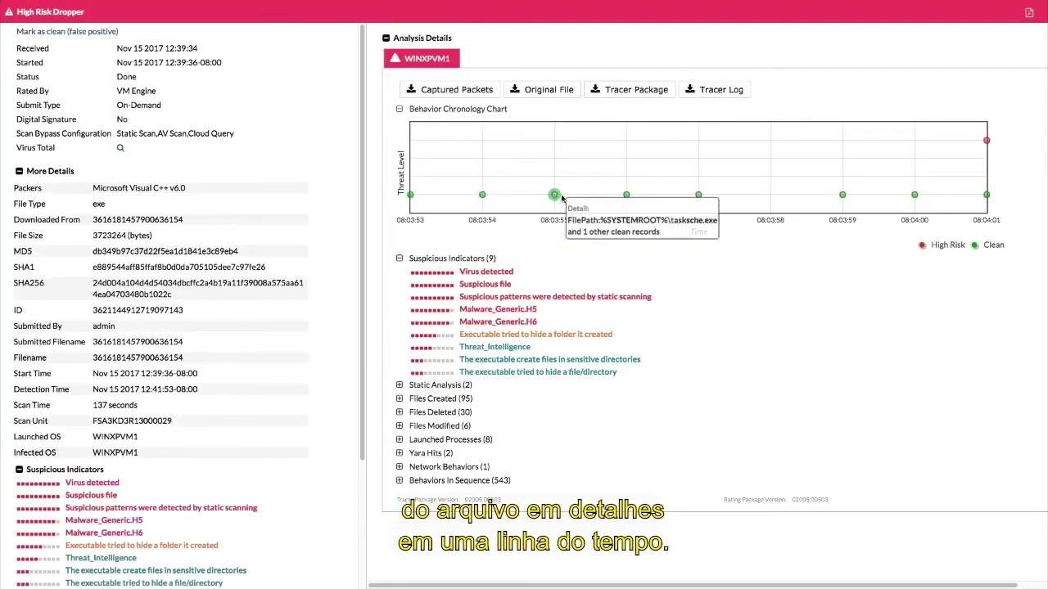
pyautogui.moveTo(697, 197)
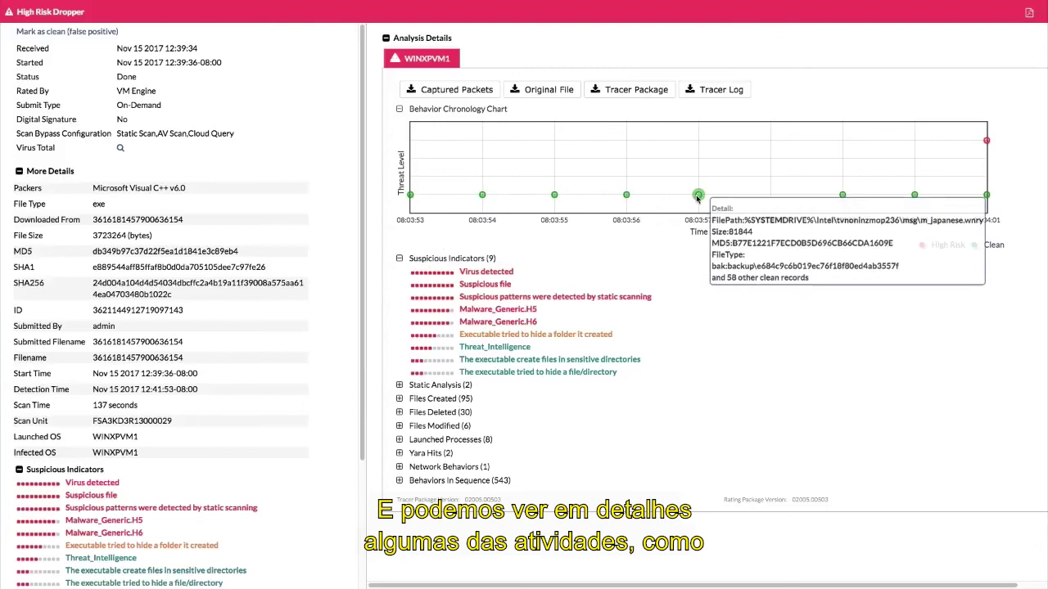
pyautogui.moveTo(844, 196)
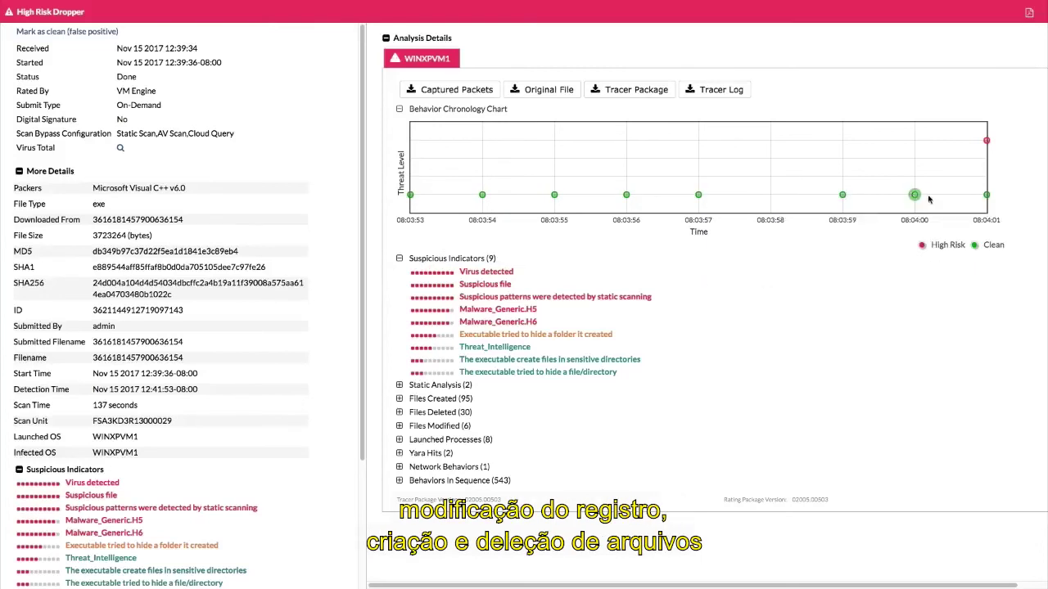
pyautogui.moveTo(986, 141)
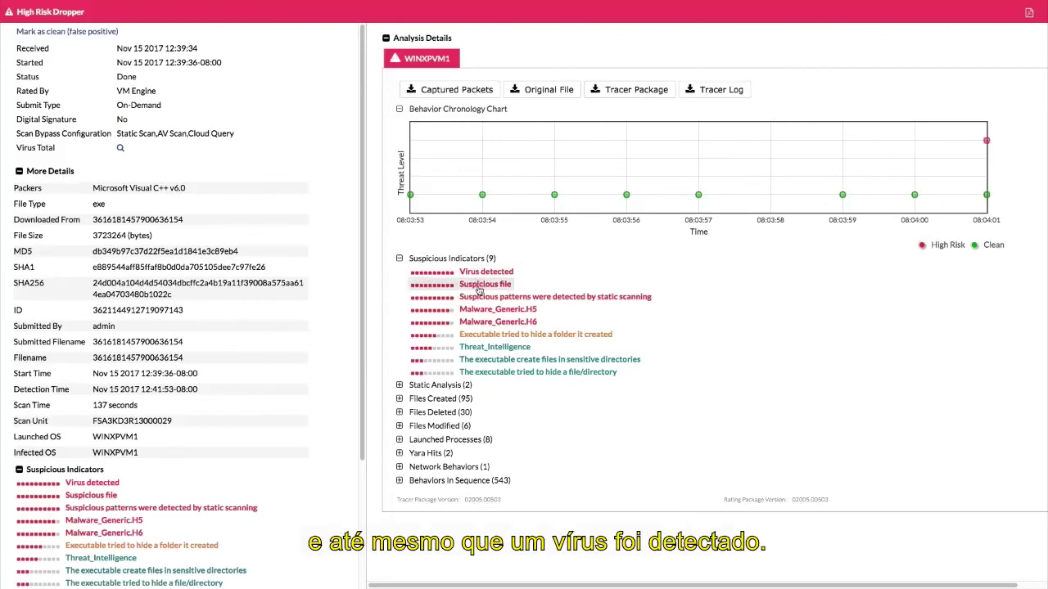
# Step: Expand Static Analysis, Files Deleted and Files Created in the Analysis Details panel
pyautogui.click(399, 385)
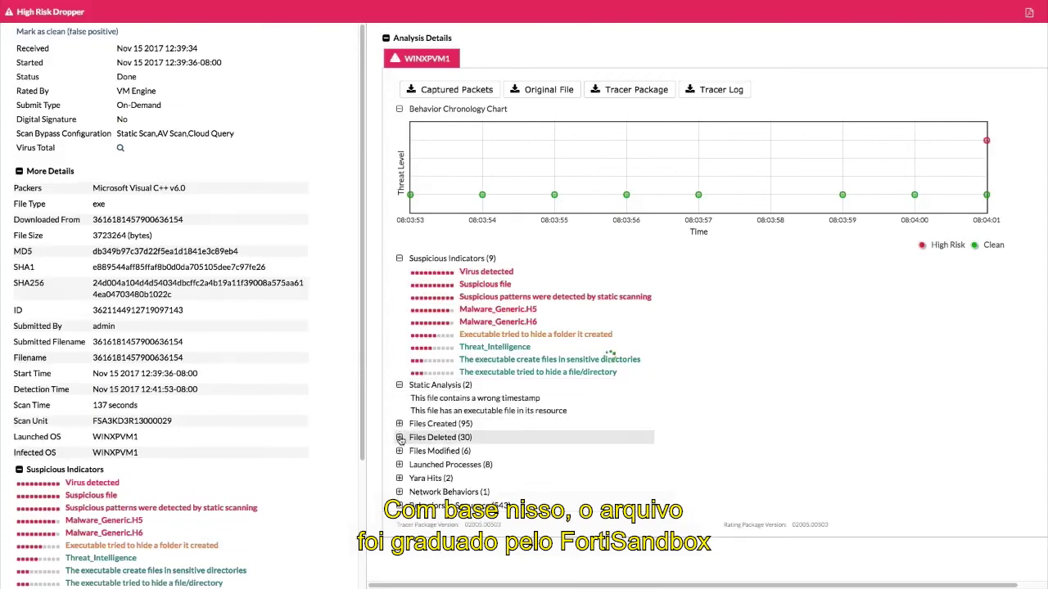
pyautogui.click(400, 438)
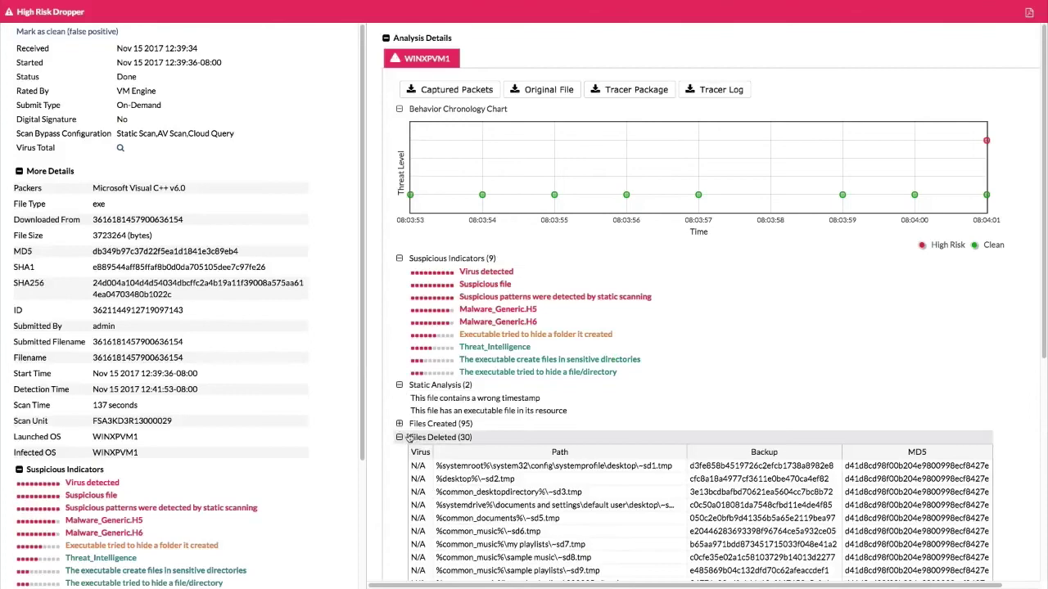
pyautogui.click(400, 425)
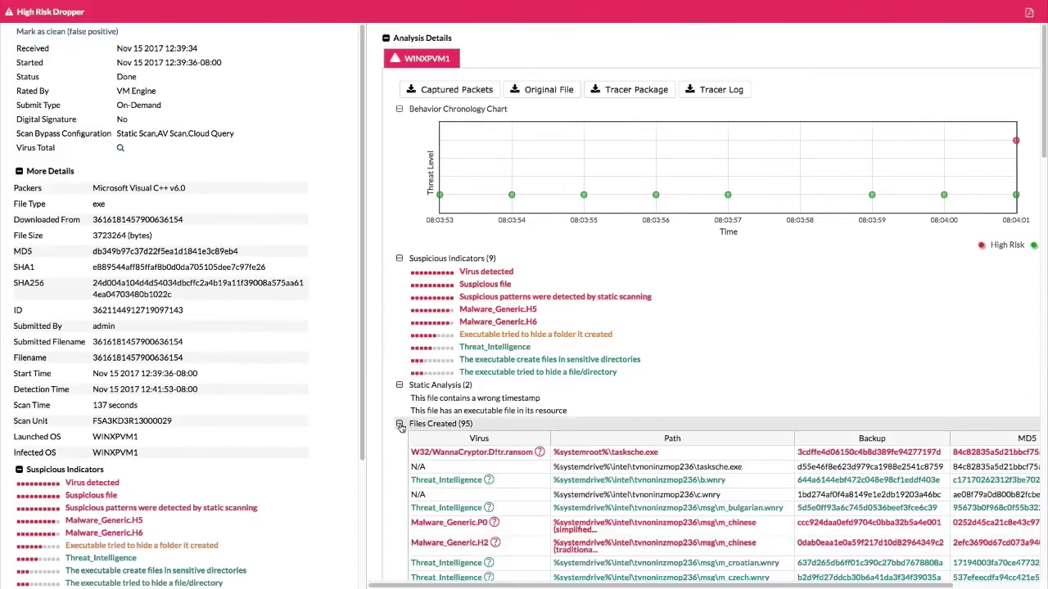